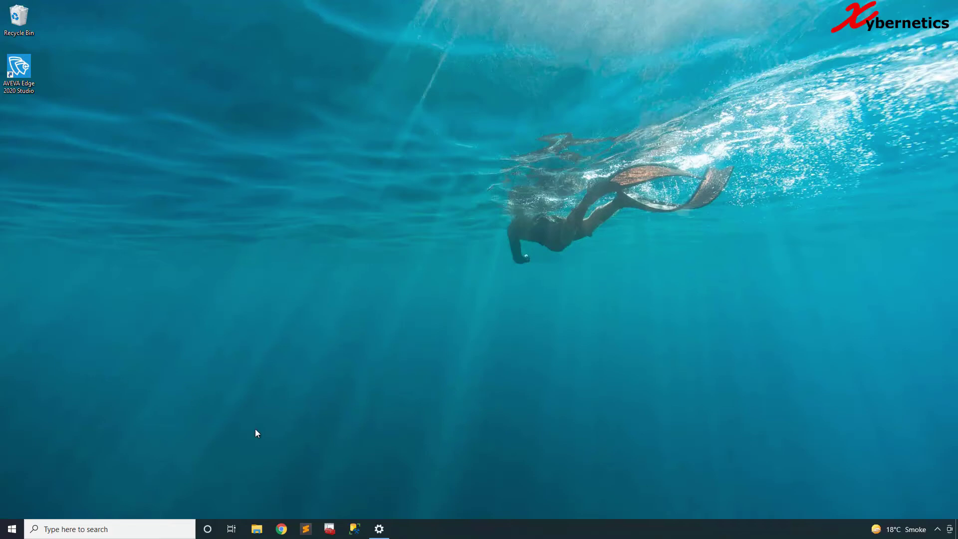
Search 'tight vnc' in Chrome and download the 64-bit TightVNC Windows installer.
{"action": "left_click", "coordinate": [282, 530]}
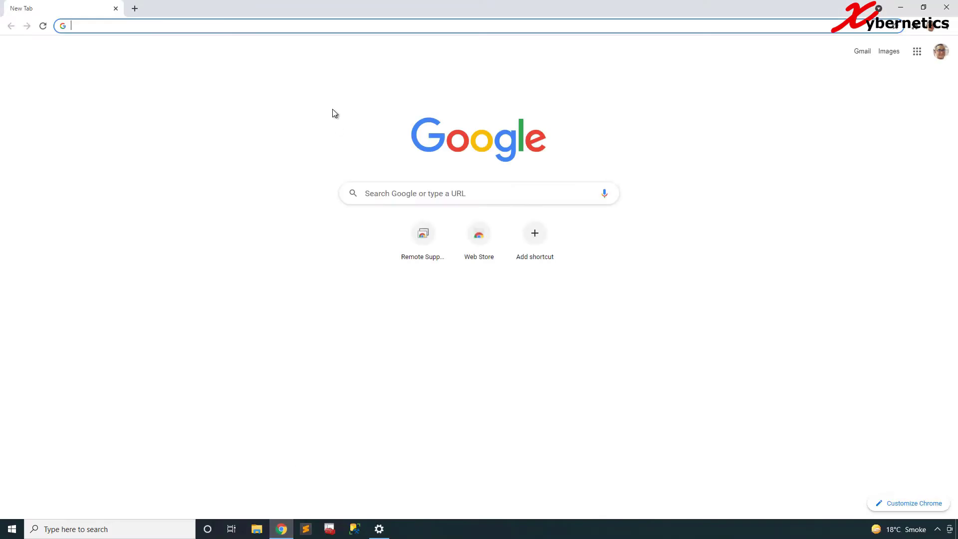
{"action": "type", "text": "tight vnc"}
{"action": "key", "text": "Return"}
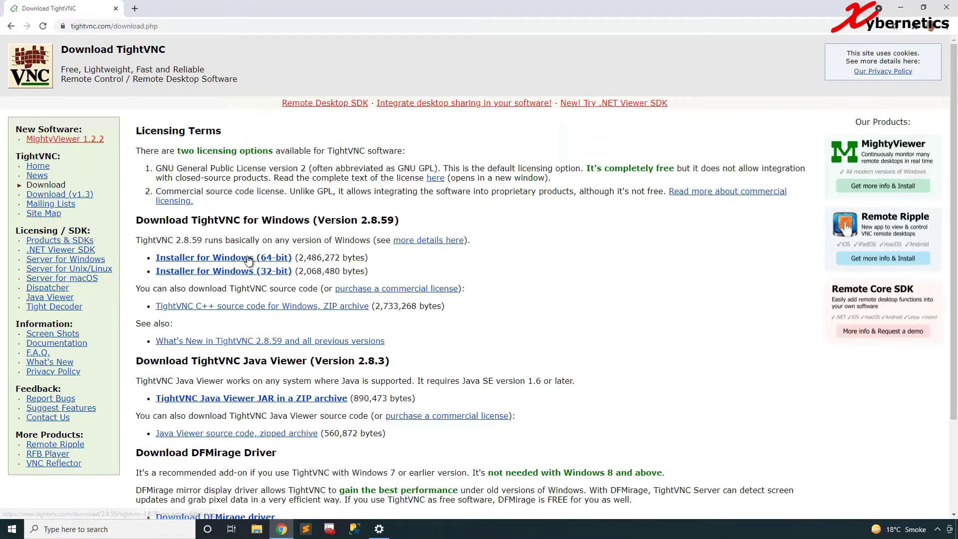
{"action": "left_click", "coordinate": [249, 258]}
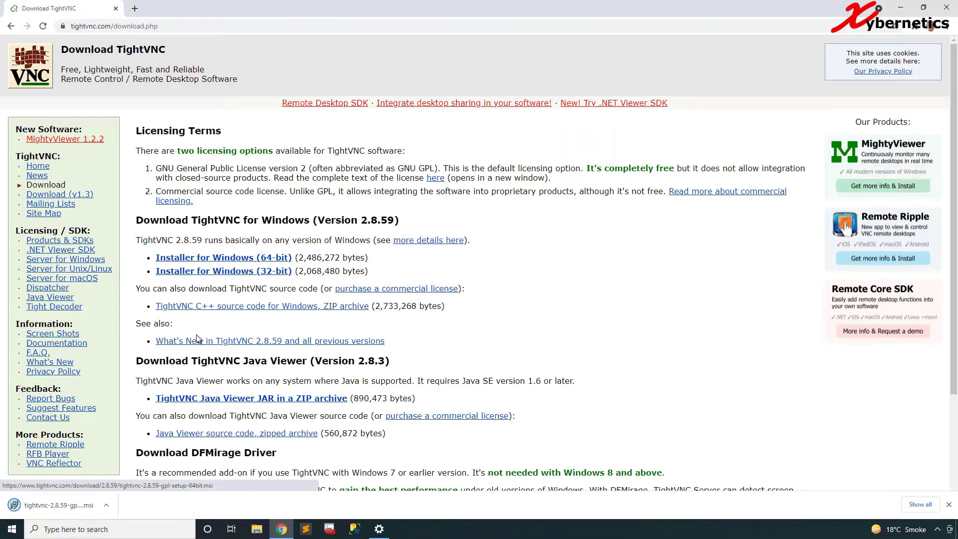
Start the TightVNC installer and accept the license agreement.
{"action": "left_click", "coordinate": [108, 504]}
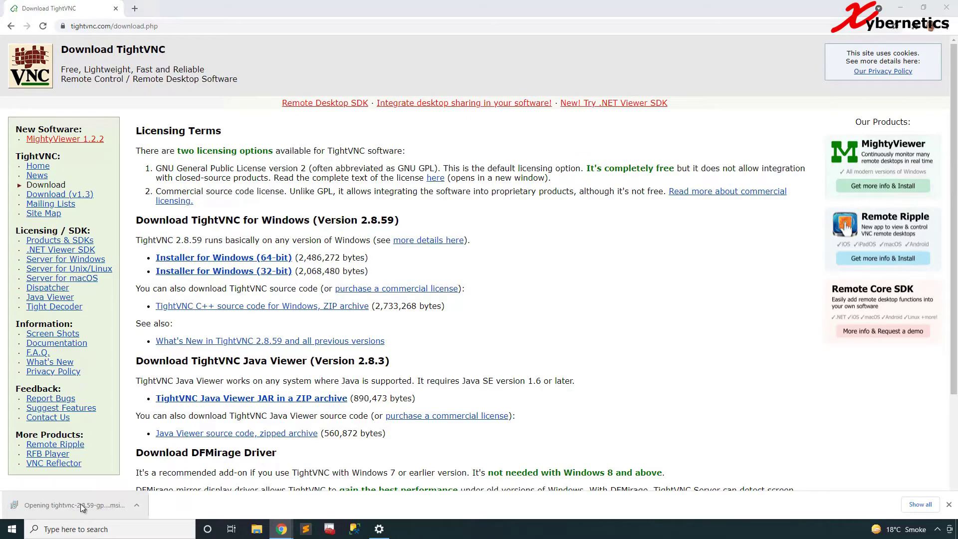
{"action": "left_click", "coordinate": [526, 345]}
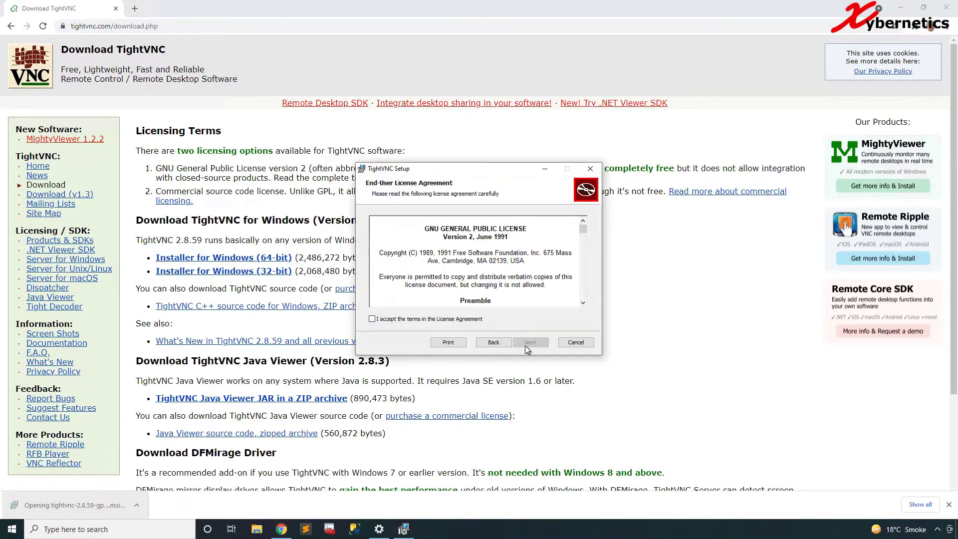
{"action": "left_click", "coordinate": [424, 321]}
{"action": "left_click", "coordinate": [519, 344]}
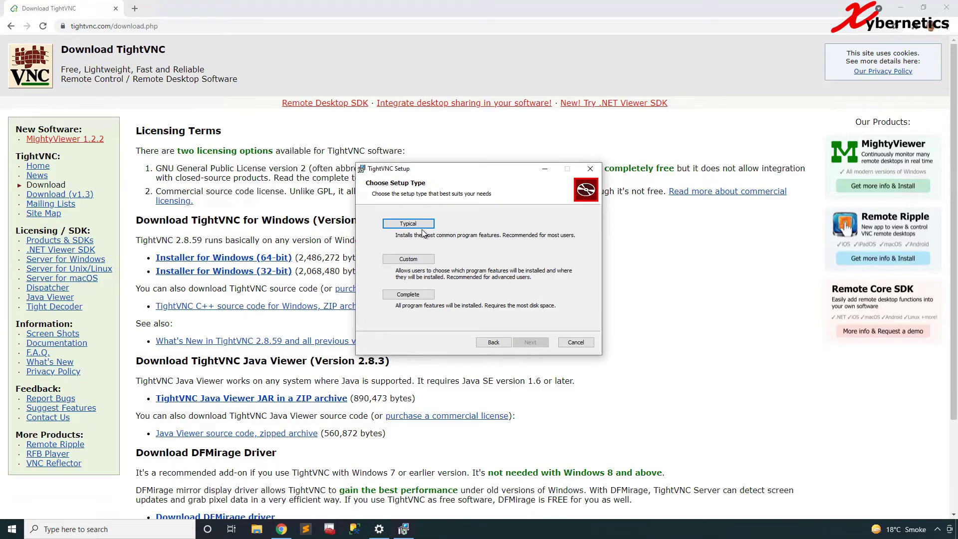
Install TightVNC with the Typical setup type, allow UAC, and finish the wizard.
{"action": "left_click", "coordinate": [408, 223]}
{"action": "left_click", "coordinate": [536, 346]}
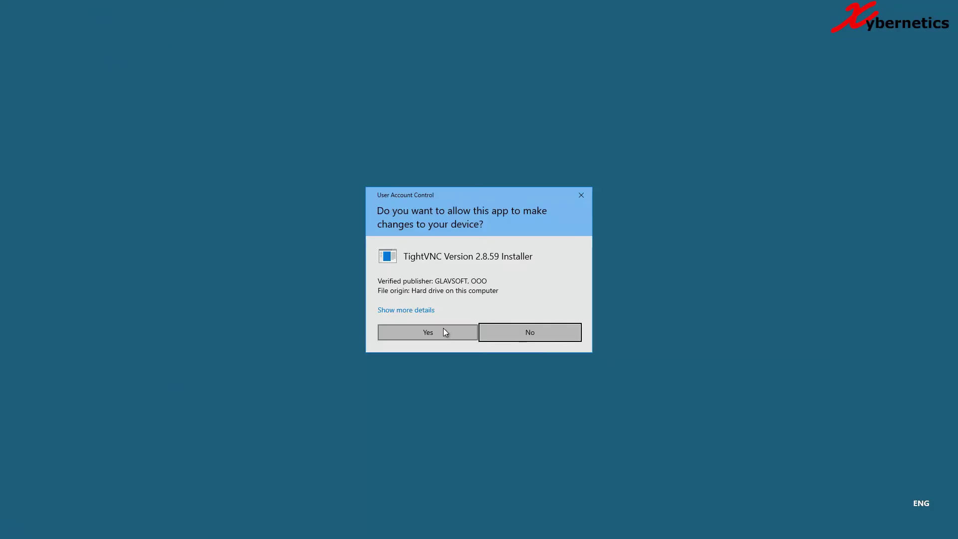
{"action": "left_click", "coordinate": [444, 327]}
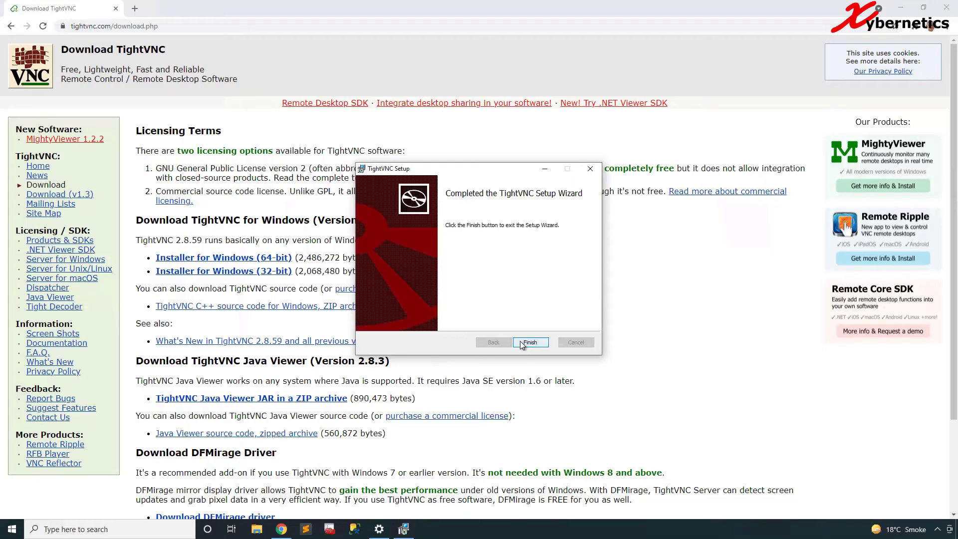
{"action": "left_click", "coordinate": [529, 345]}
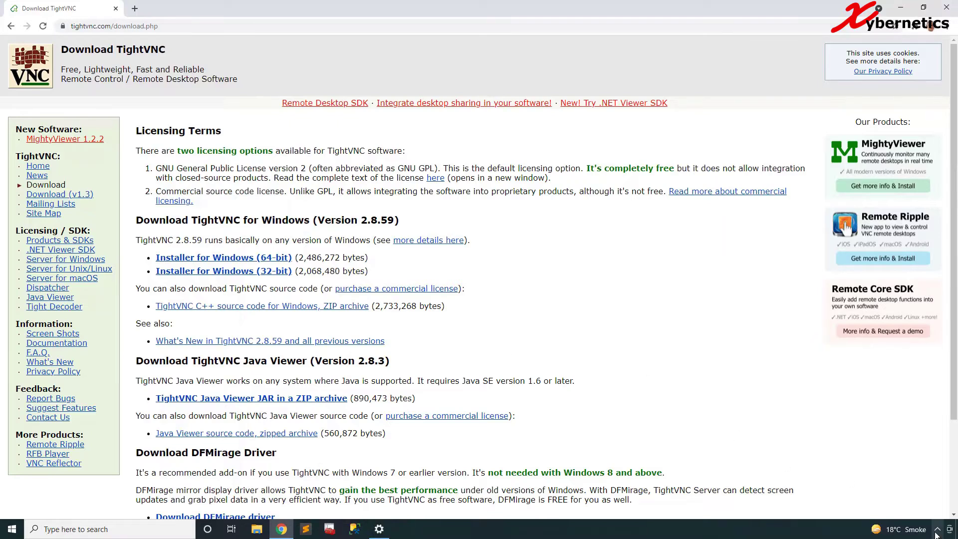
Minimize Chrome and run TightVNC Server from the Start menu.
{"action": "left_click", "coordinate": [947, 8]}
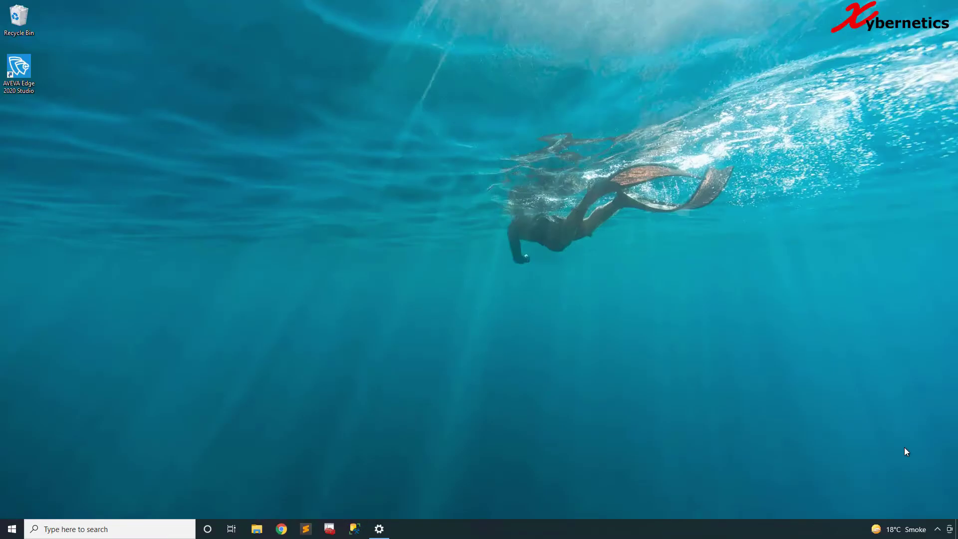
{"action": "left_click", "coordinate": [939, 529]}
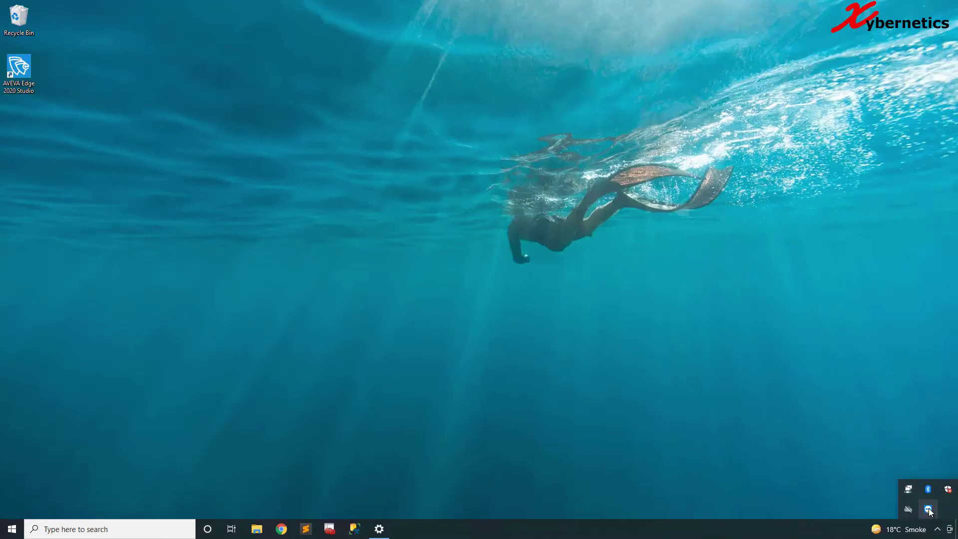
{"action": "left_click", "coordinate": [19, 74]}
{"action": "left_click", "coordinate": [12, 530]}
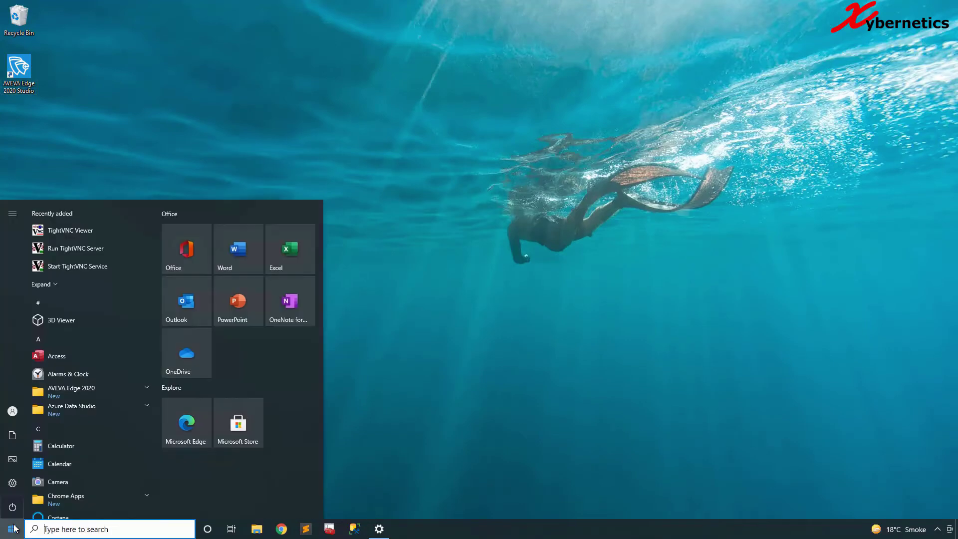
{"action": "left_click", "coordinate": [81, 248]}
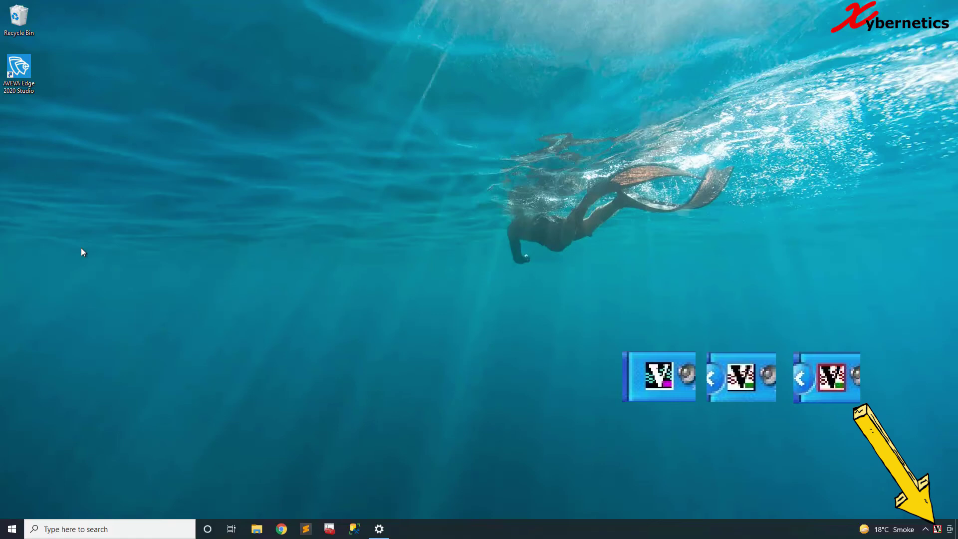
Open the TightVNC Server configuration and highlight the main server port value.
{"action": "double_click", "coordinate": [941, 530]}
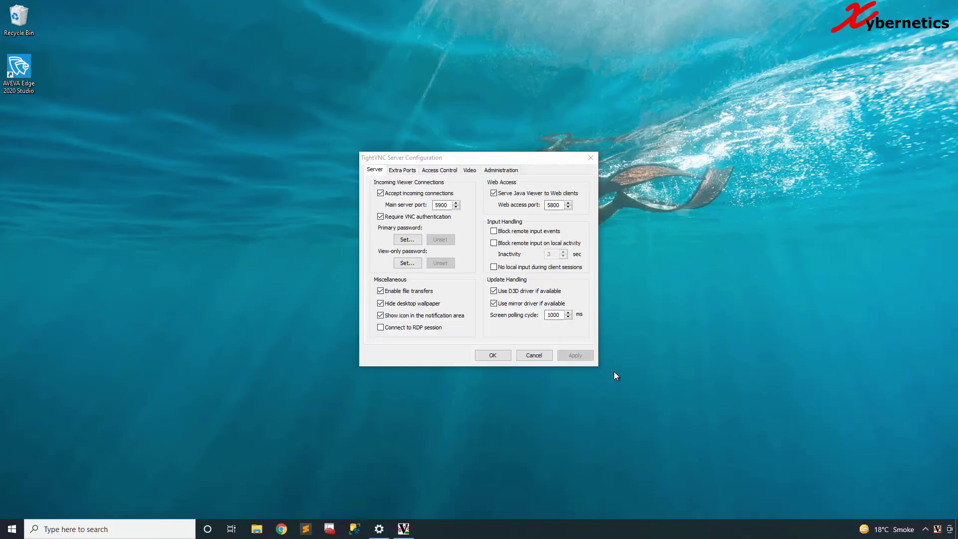
{"action": "double_click", "coordinate": [438, 205]}
{"action": "left_click_drag", "start_coordinate": [439, 206], "coordinate": [432, 205]}
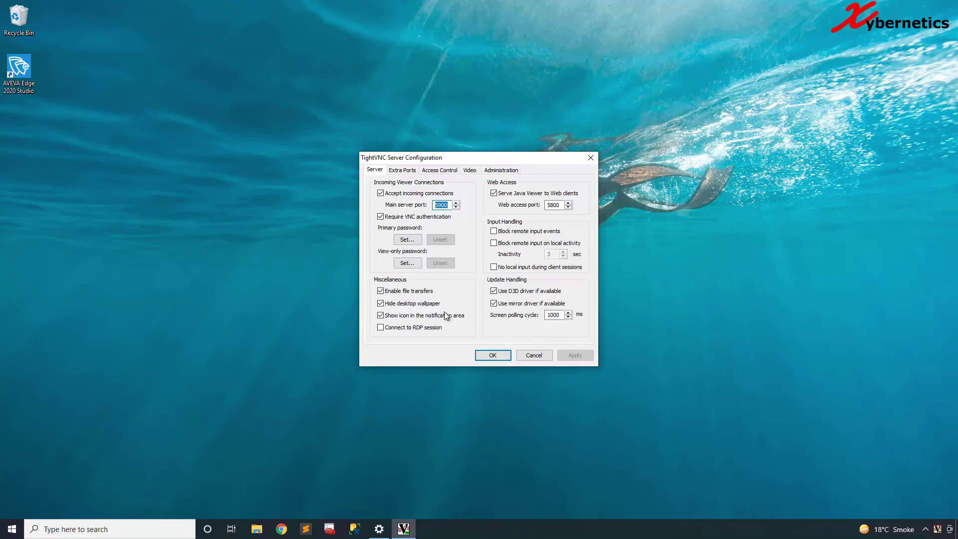
Set a primary password for incoming VNC connections, entering it twice and confirming.
{"action": "left_click", "coordinate": [407, 241]}
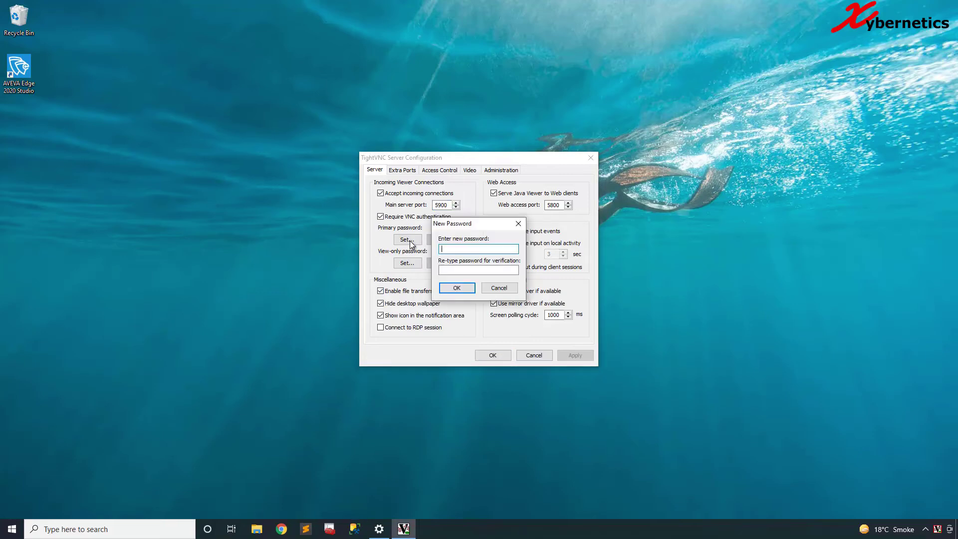
{"action": "key", "text": "Tab"}
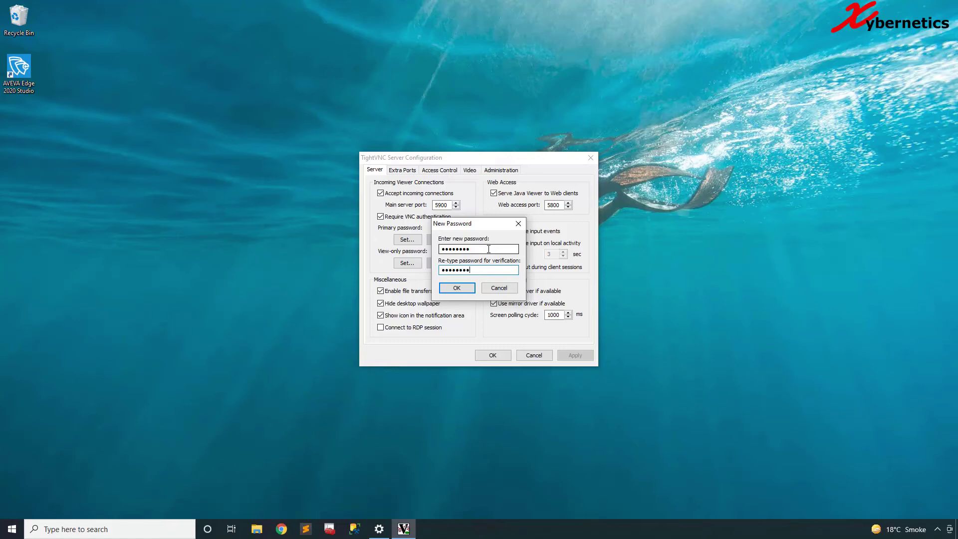
{"action": "key", "text": "Return"}
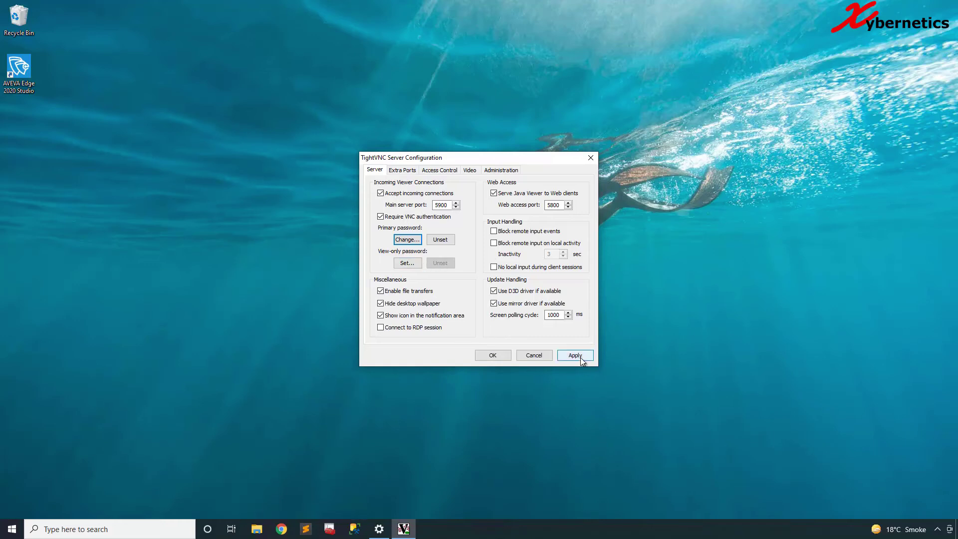
Review the Extra Ports, Access Control, Video and Administration settings pages.
{"action": "left_click", "coordinate": [405, 171]}
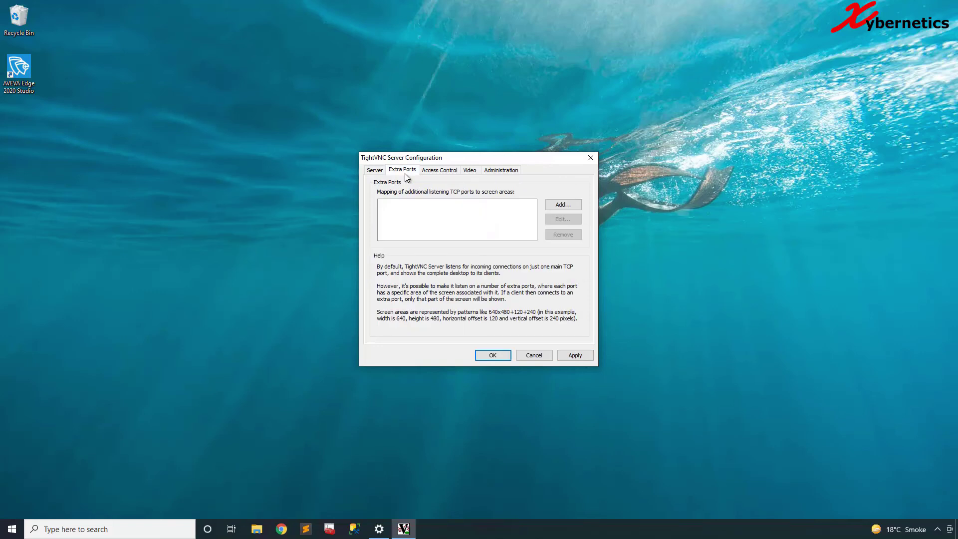
{"action": "left_click", "coordinate": [431, 171]}
{"action": "left_click", "coordinate": [474, 171]}
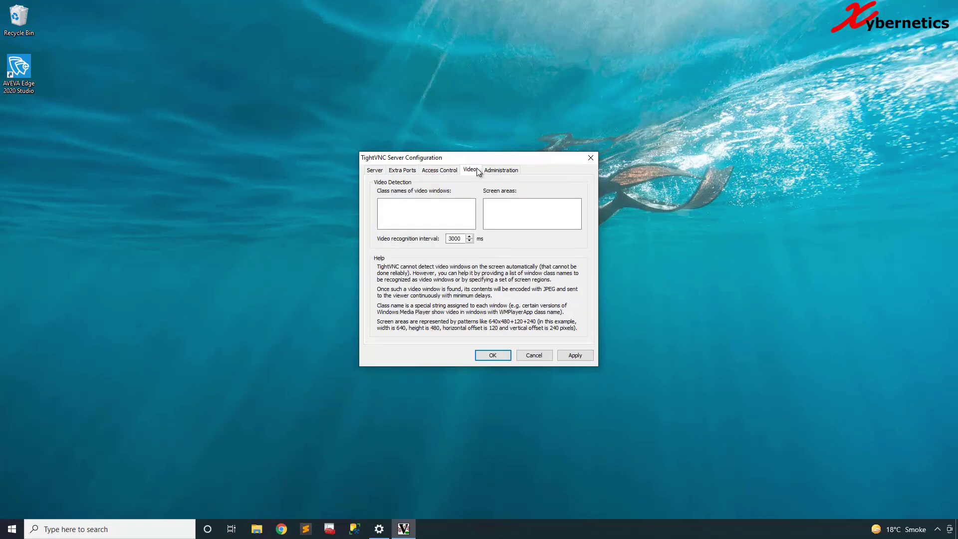
{"action": "left_click", "coordinate": [491, 173]}
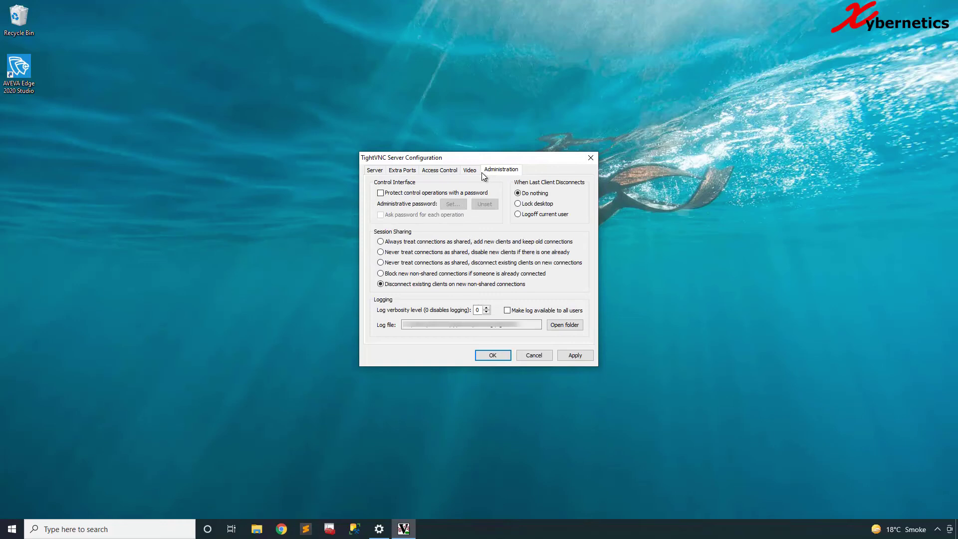
{"action": "key", "text": "Tab"}
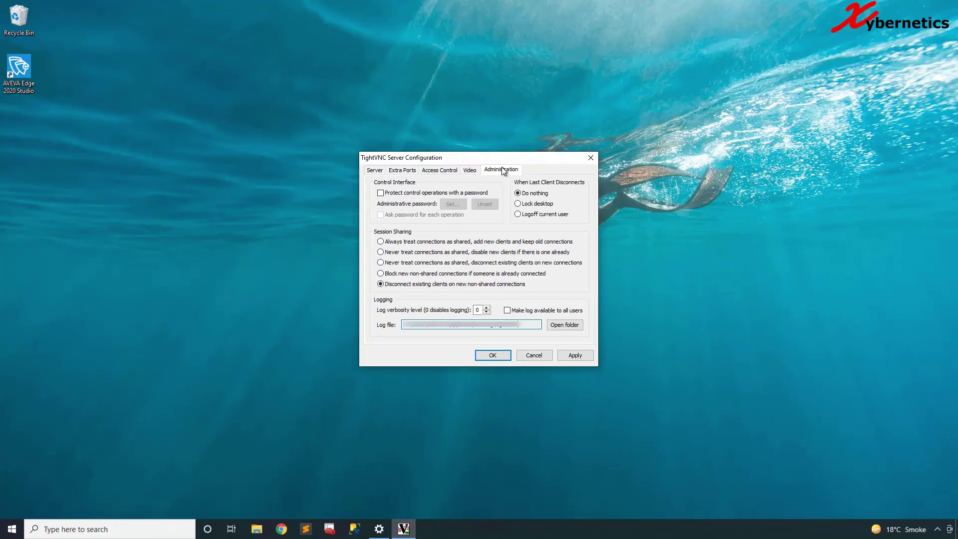
{"action": "key", "text": "Tab"}
Return to the Server settings, accept the configuration, and check the tray icons.
{"action": "left_click", "coordinate": [375, 170]}
{"action": "left_click", "coordinate": [504, 358]}
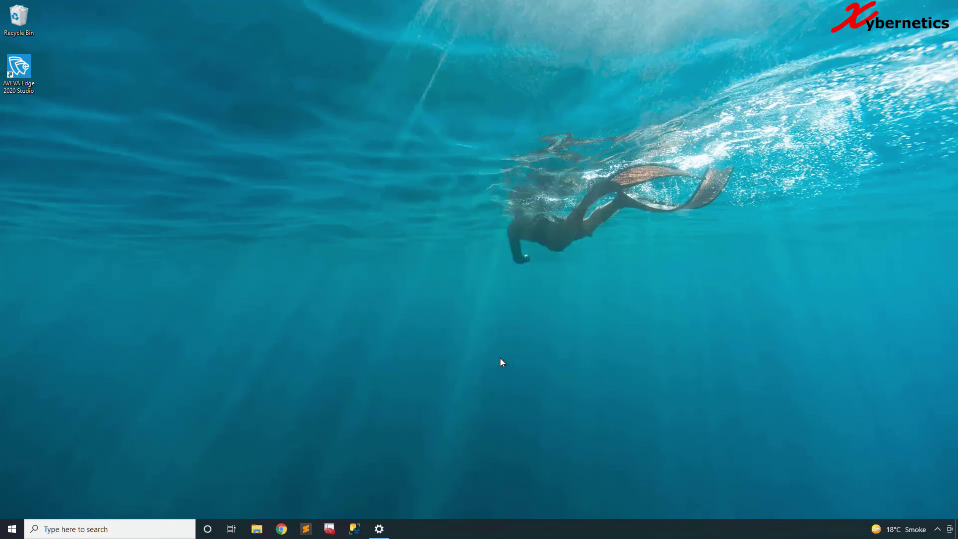
{"action": "left_click", "coordinate": [937, 529]}
{"action": "left_click", "coordinate": [940, 530]}
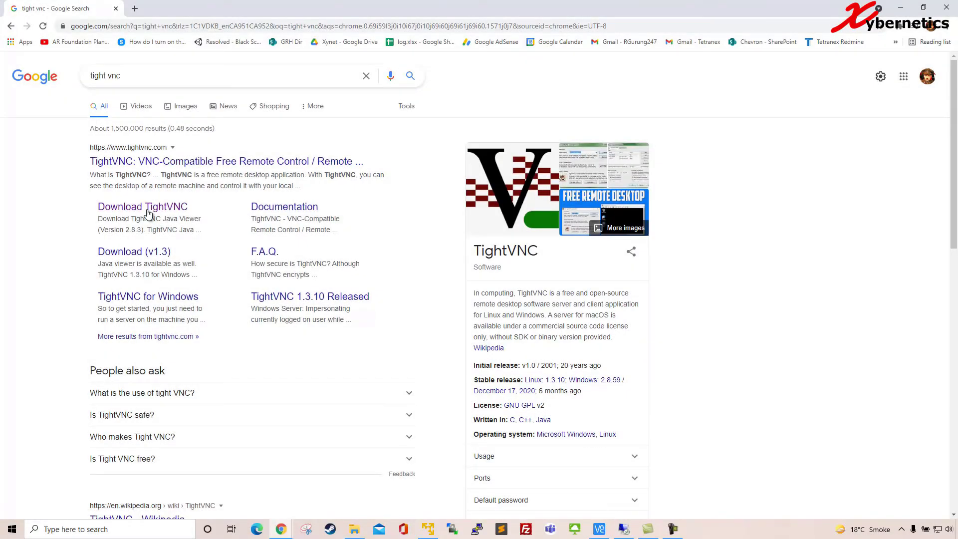
Download the 64-bit TightVNC 2.8.59 installer again, launch it and minimize Chrome.
{"action": "left_click", "coordinate": [147, 209]}
{"action": "left_click", "coordinate": [237, 274]}
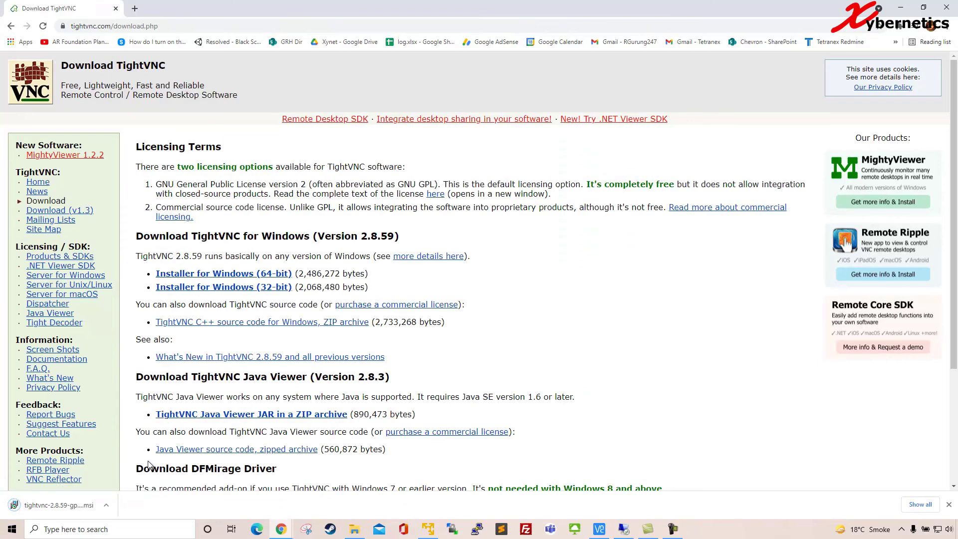
{"action": "left_click", "coordinate": [71, 504]}
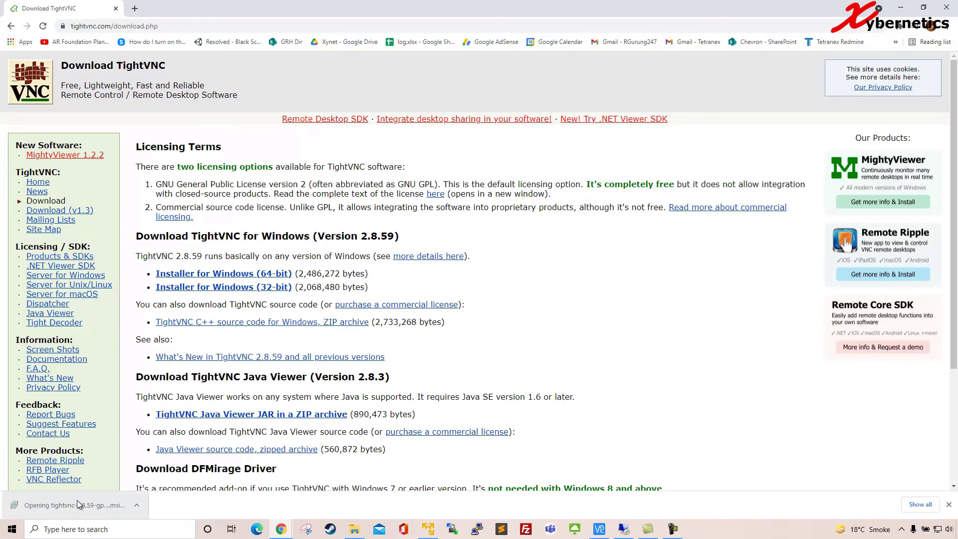
{"action": "left_click", "coordinate": [947, 7]}
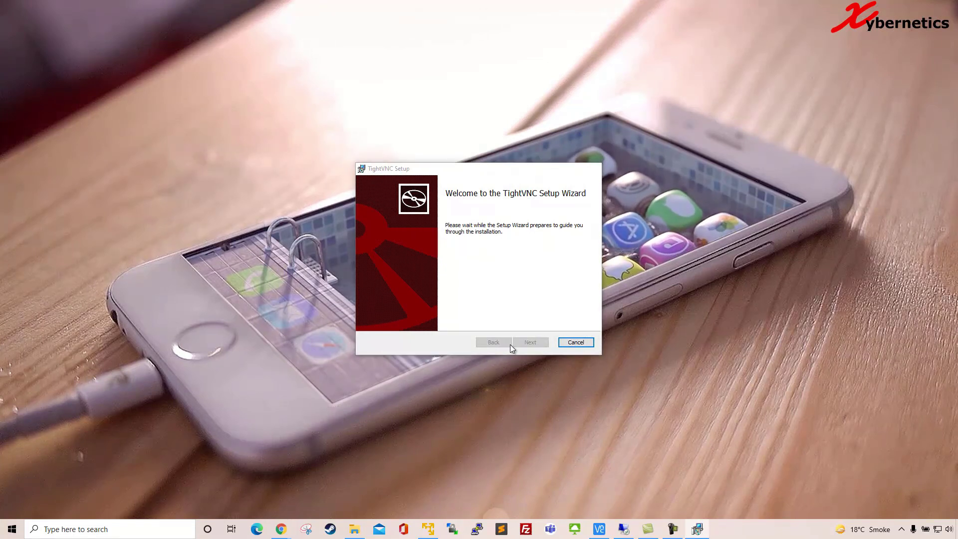
Accept the license and choose a Custom installation of TightVNC.
{"action": "left_click", "coordinate": [534, 341]}
{"action": "left_click", "coordinate": [461, 319]}
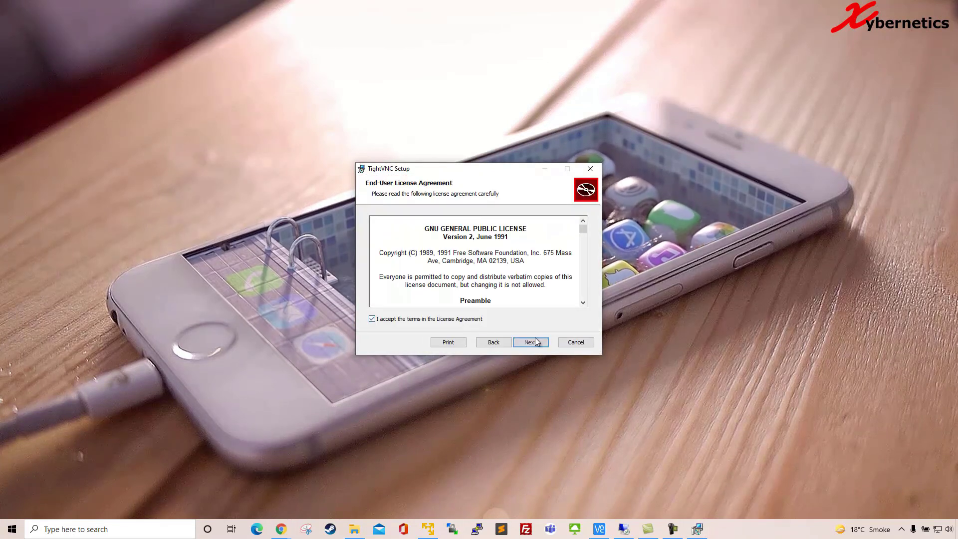
{"action": "left_click", "coordinate": [535, 341]}
{"action": "left_click", "coordinate": [409, 259]}
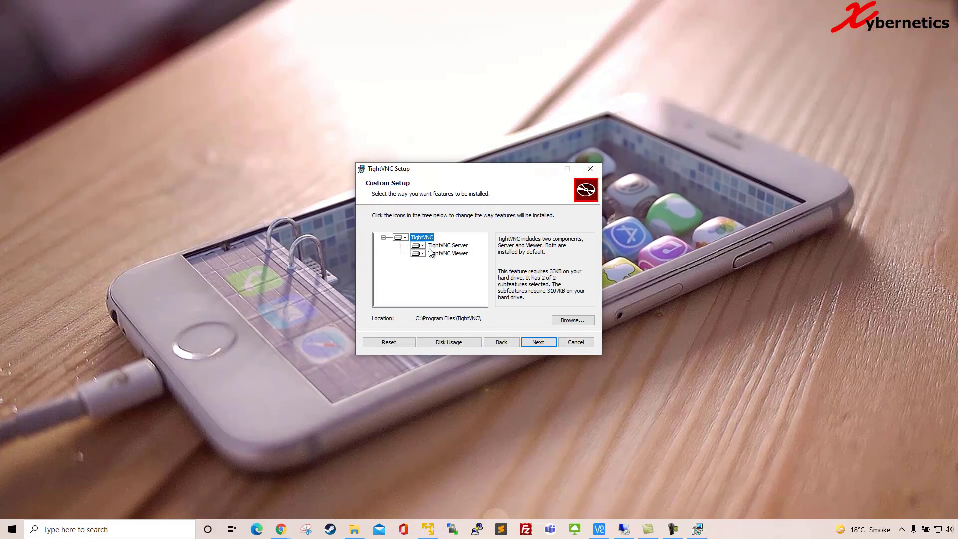
Set TightVNC Server to 'Entire feature will be unavailable', install and finish the wizard.
{"action": "left_click", "coordinate": [422, 246]}
{"action": "left_click", "coordinate": [437, 294]}
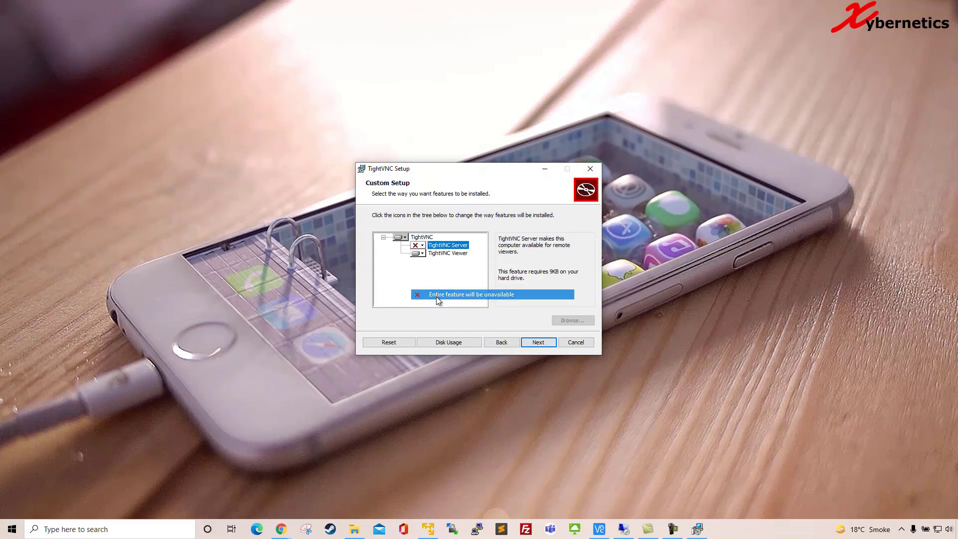
{"action": "left_click", "coordinate": [539, 342]}
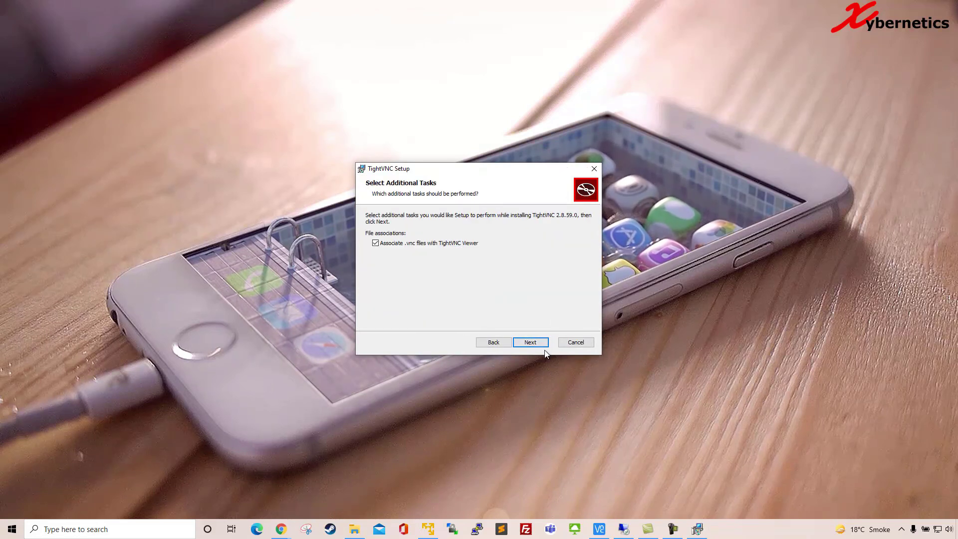
{"action": "left_click", "coordinate": [547, 341]}
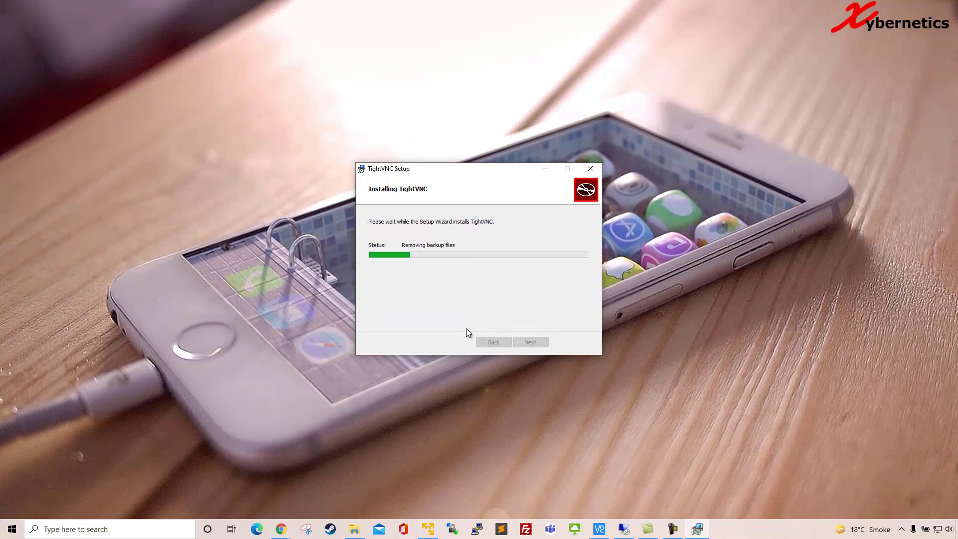
{"action": "left_click", "coordinate": [539, 343]}
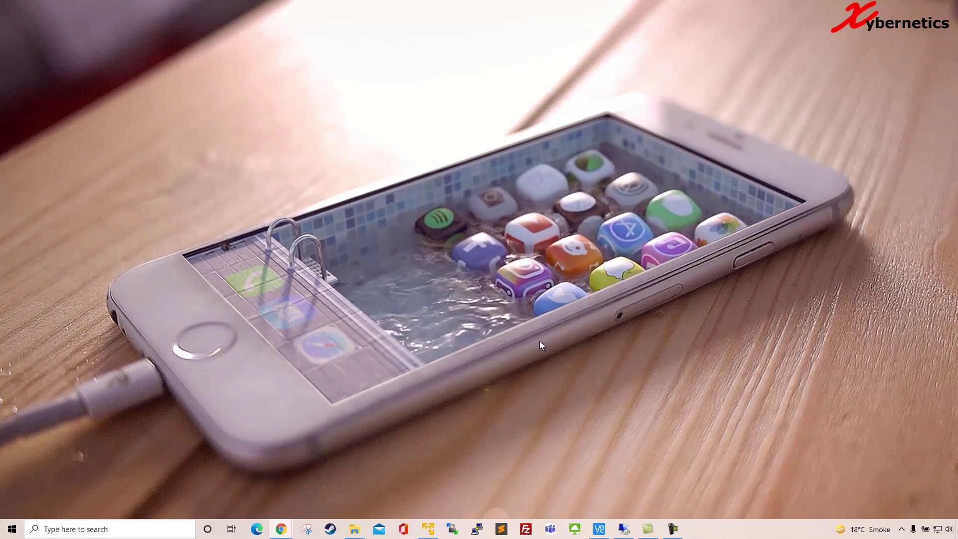
Launch TightVNC Viewer, enter the remote host address and connect to the server.
{"action": "left_click", "coordinate": [12, 528]}
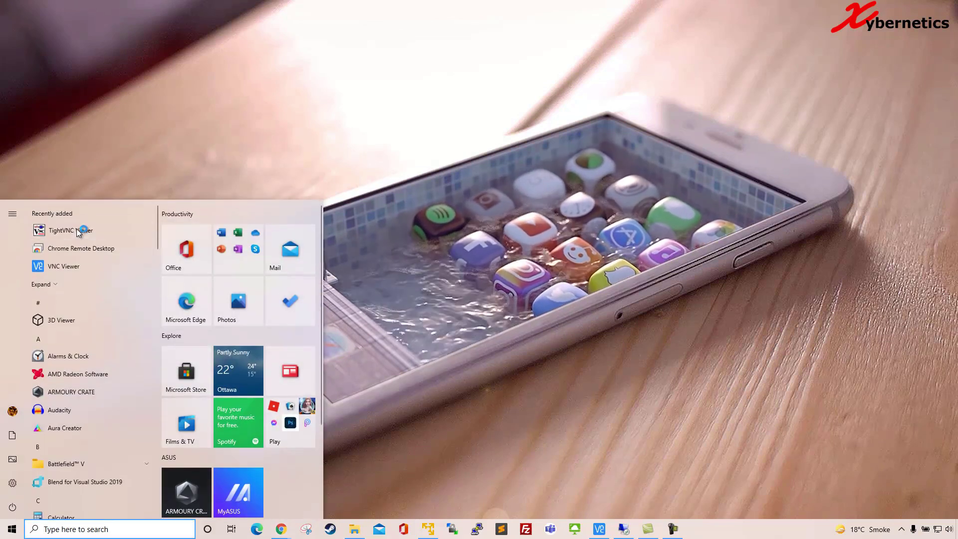
{"action": "left_click", "coordinate": [91, 230]}
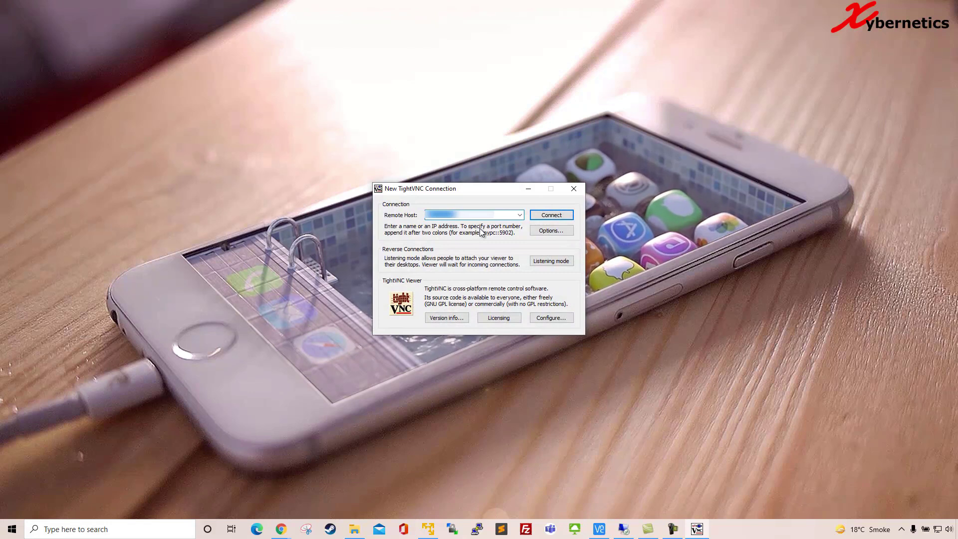
{"action": "left_click", "coordinate": [465, 215]}
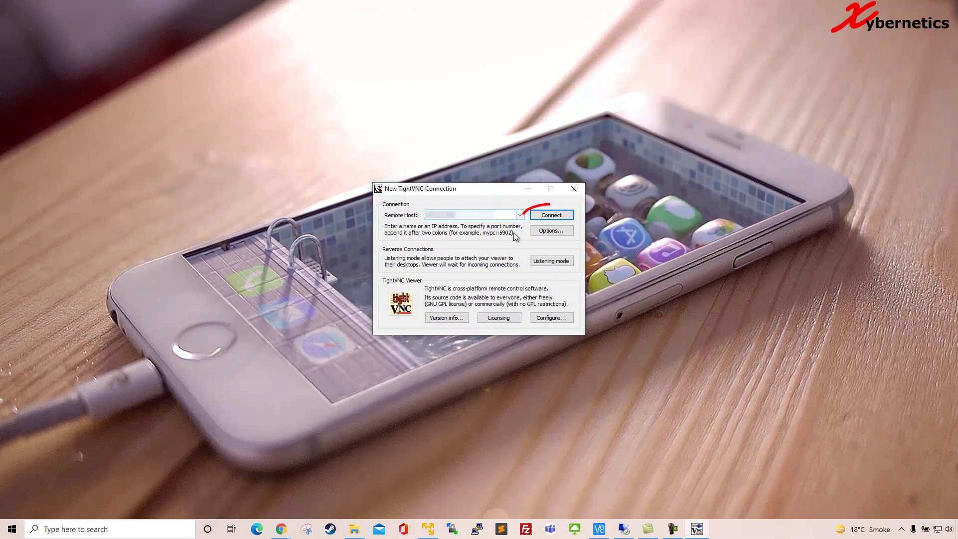
{"action": "left_click", "coordinate": [551, 216]}
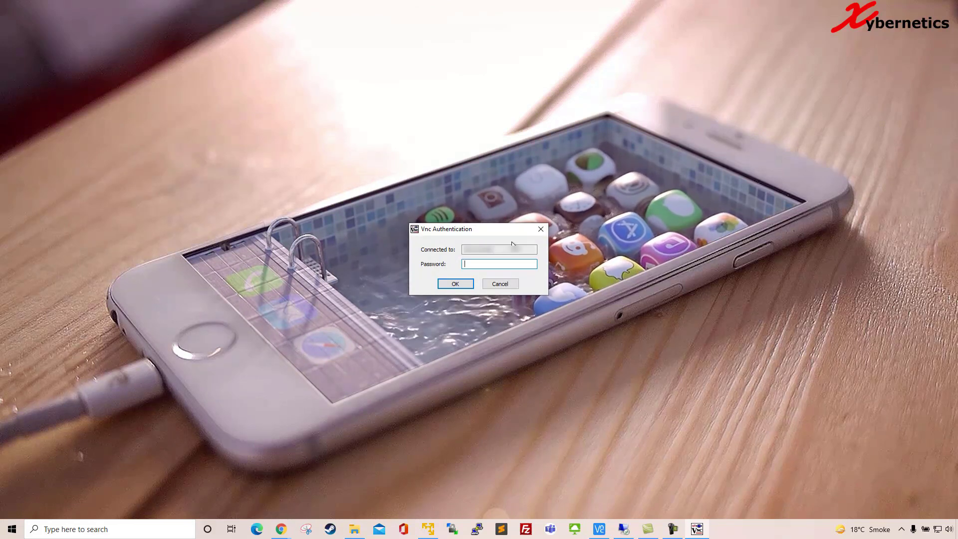
{"action": "type", "text": "••••••"}
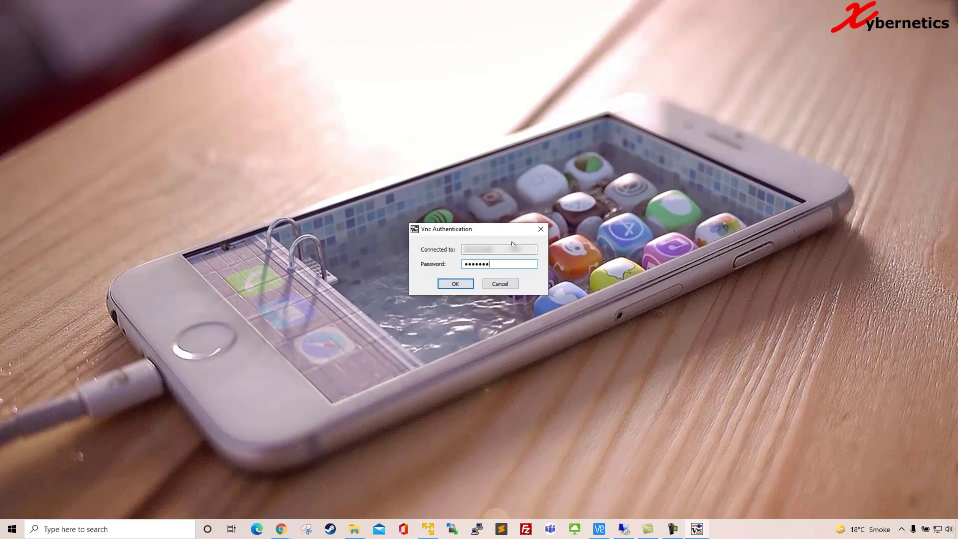
{"action": "type", "text": "••"}
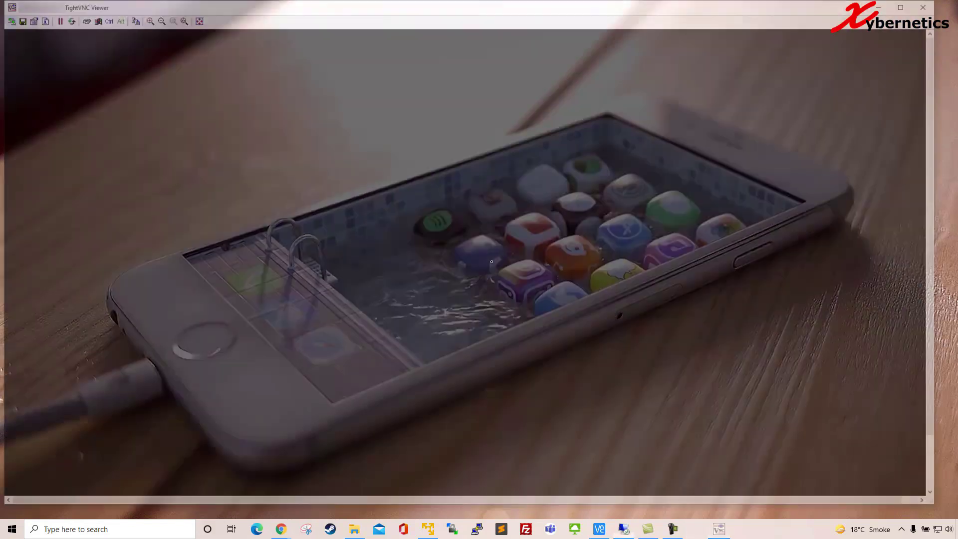